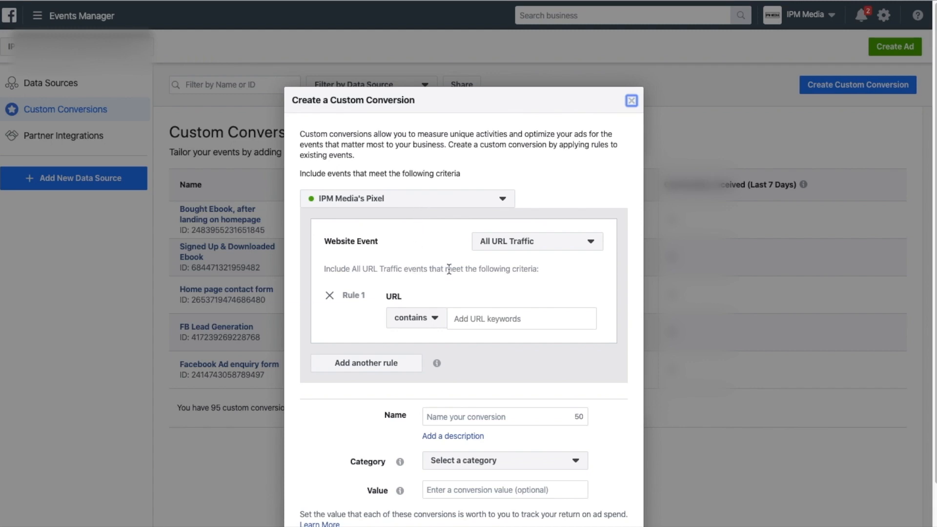
pyautogui.click(485, 322)
pyautogui.write('www')
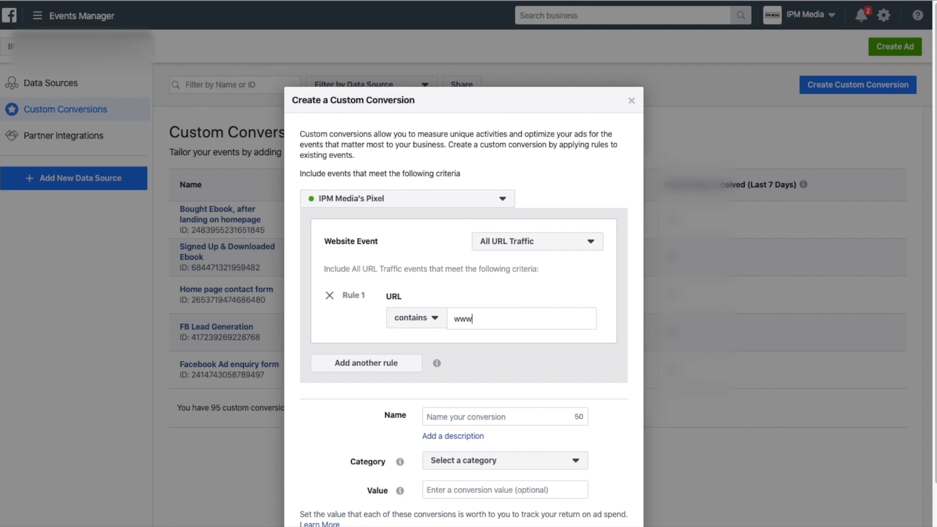
pyautogui.write('.ipmmedia.net')
pyautogui.click(437, 318)
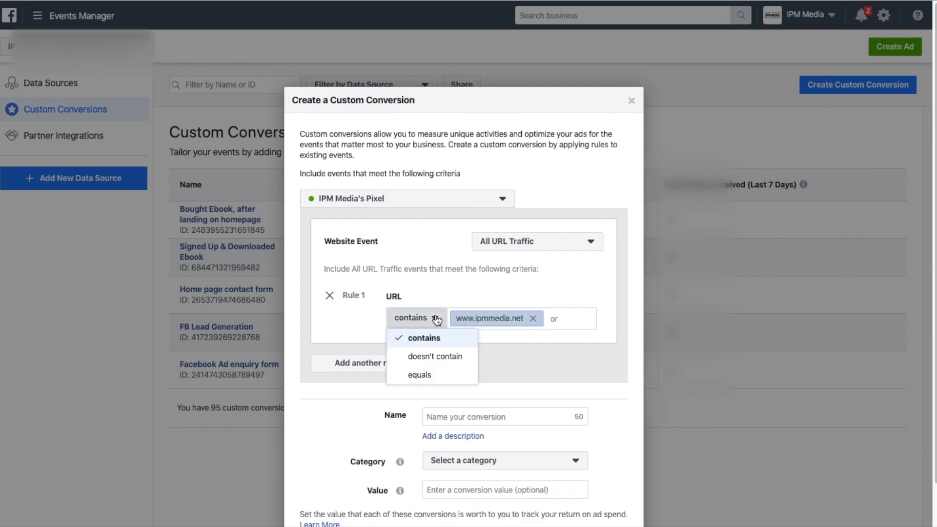
pyautogui.click(434, 375)
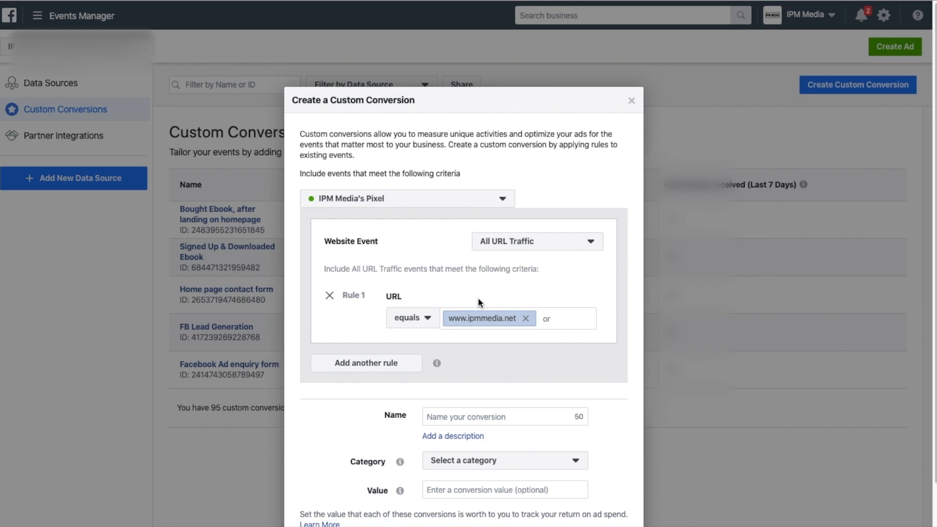
# Switch Rule 1's URL condition to contains and back to equals
pyautogui.click(427, 319)
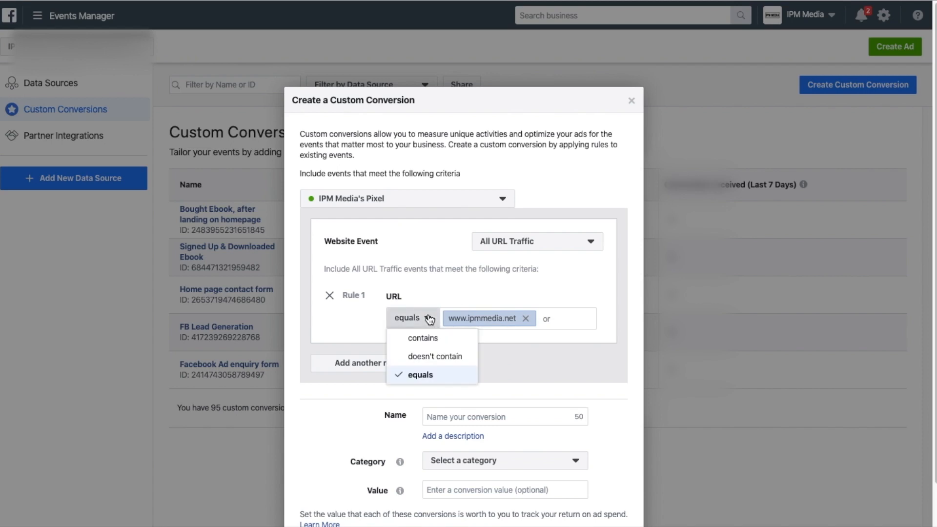
pyautogui.click(430, 336)
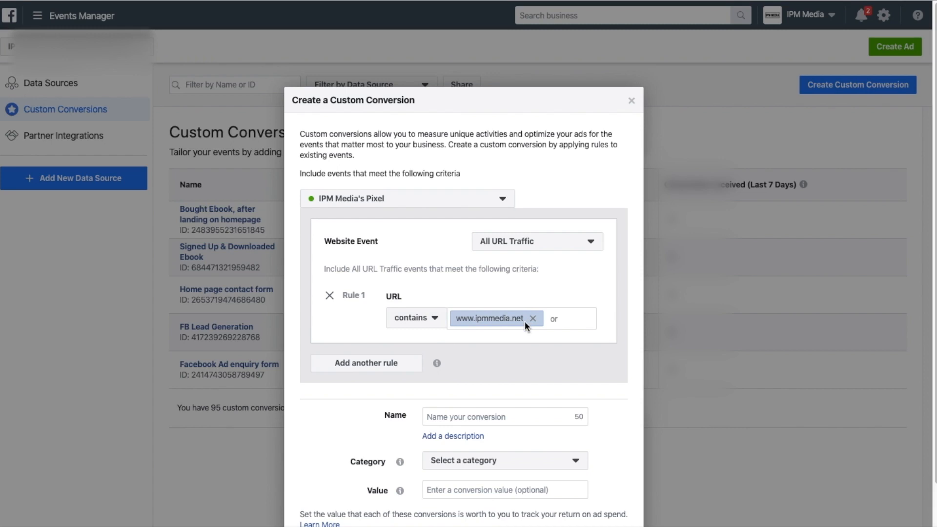
pyautogui.click(429, 322)
pyautogui.click(421, 375)
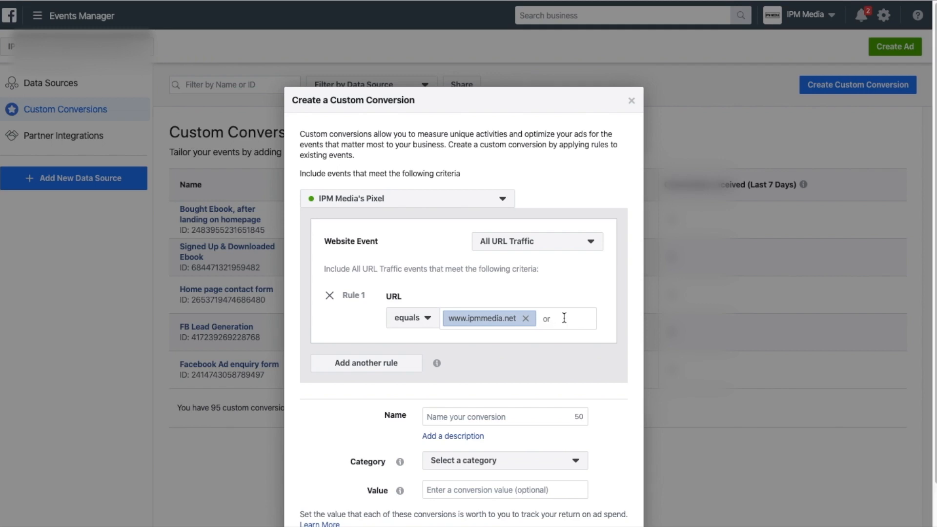
pyautogui.click(396, 363)
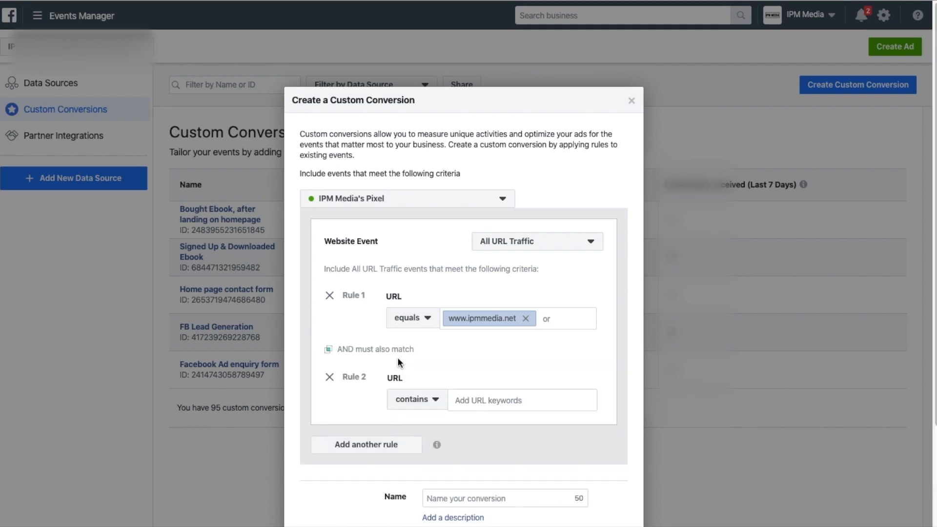
pyautogui.click(439, 406)
pyautogui.click(420, 456)
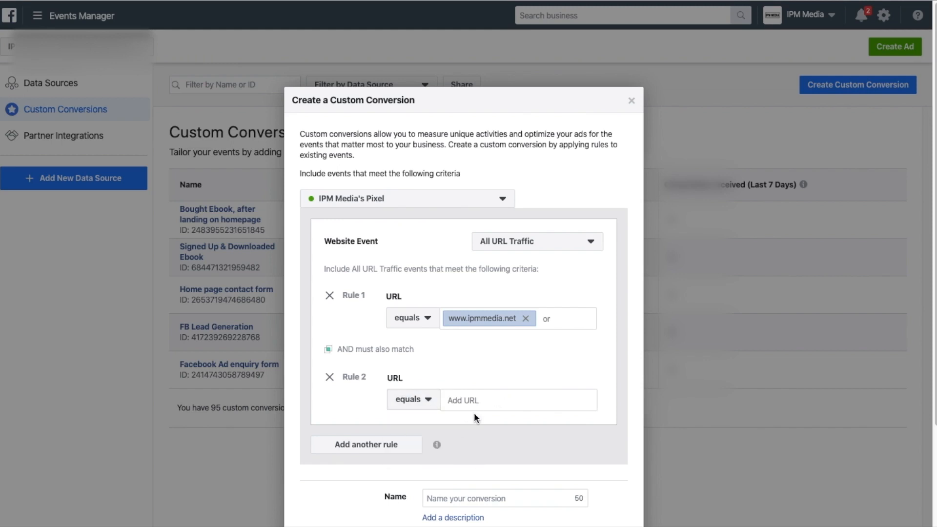
pyautogui.write('www.ipmmedia.net/ebook')
pyautogui.scroll(-2, 478, 381)
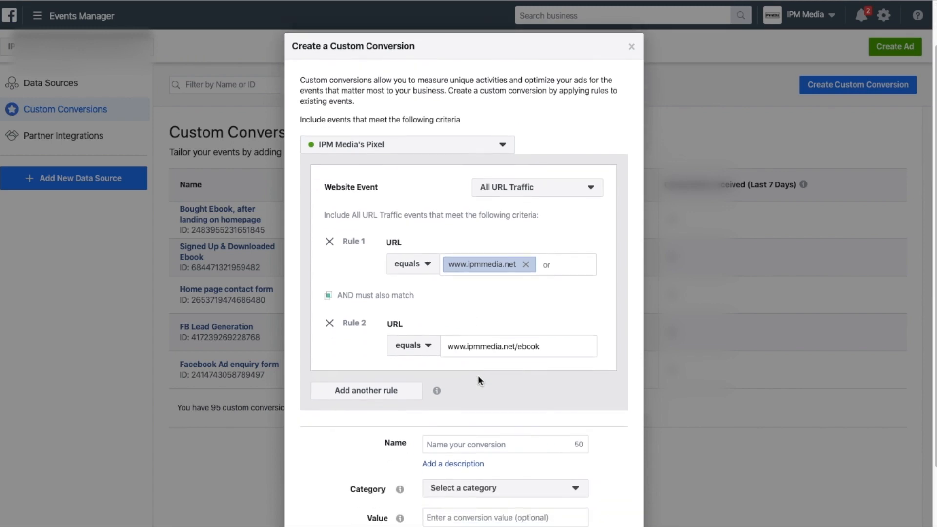
pyautogui.click(402, 393)
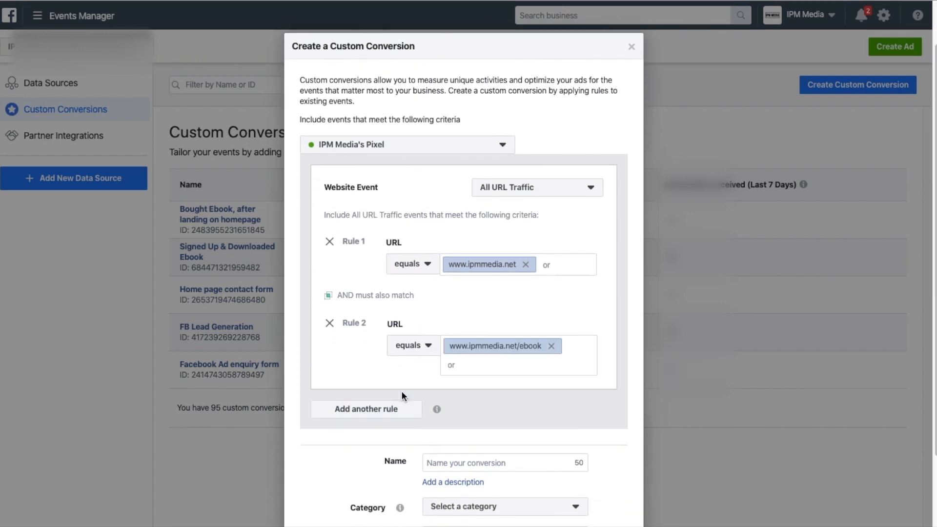
pyautogui.click(389, 409)
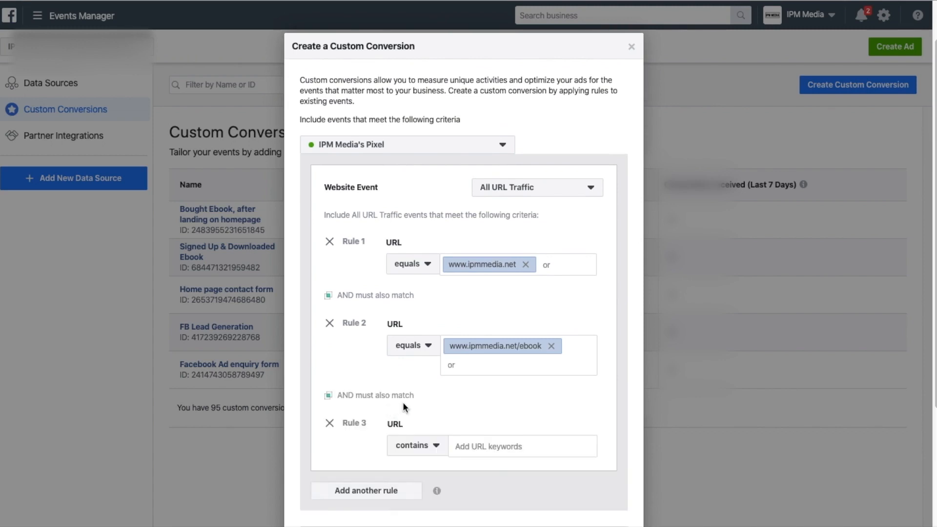
pyautogui.click(432, 444)
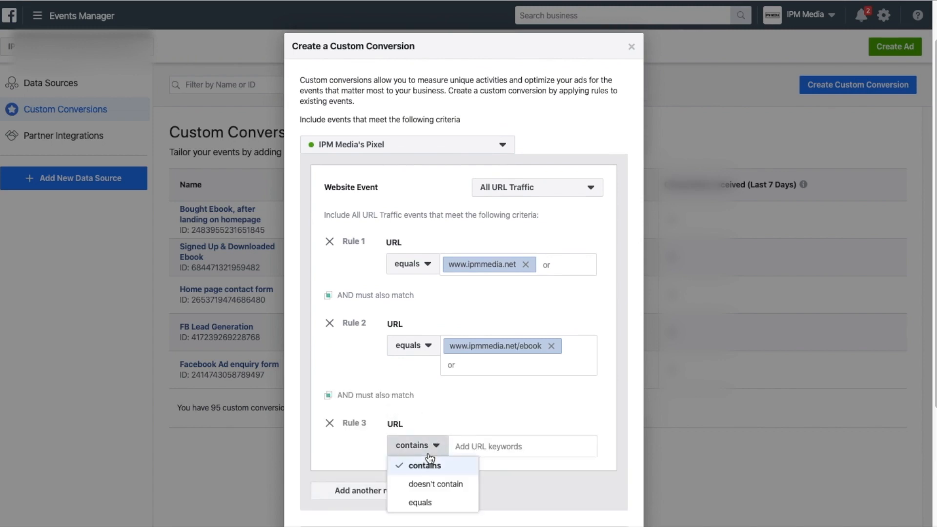
pyautogui.click(423, 502)
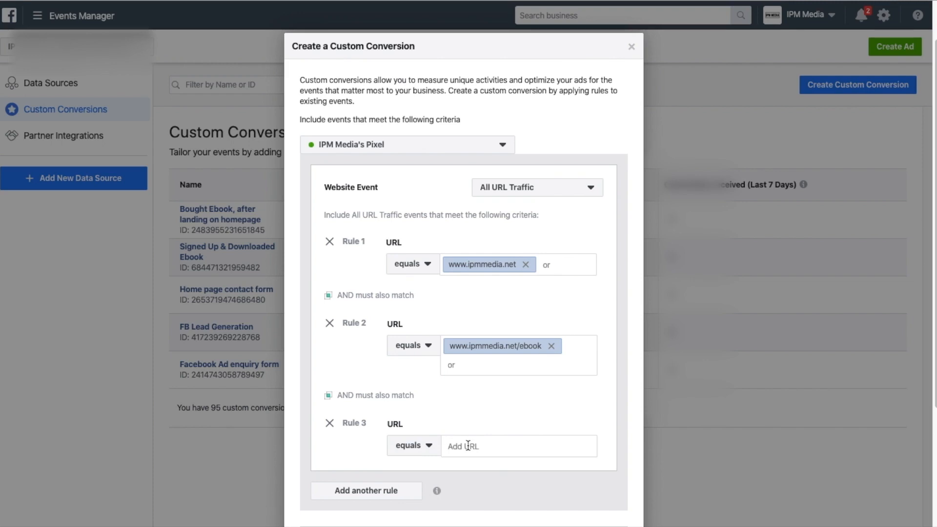
pyautogui.write('www.ipmmedia.net/ebook/thankyou')
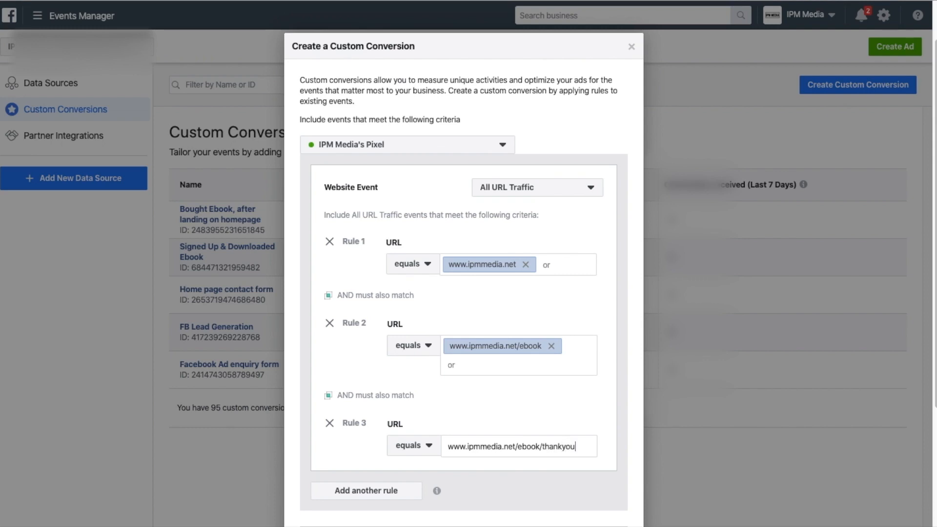
pyautogui.scroll(-2, 461, 482)
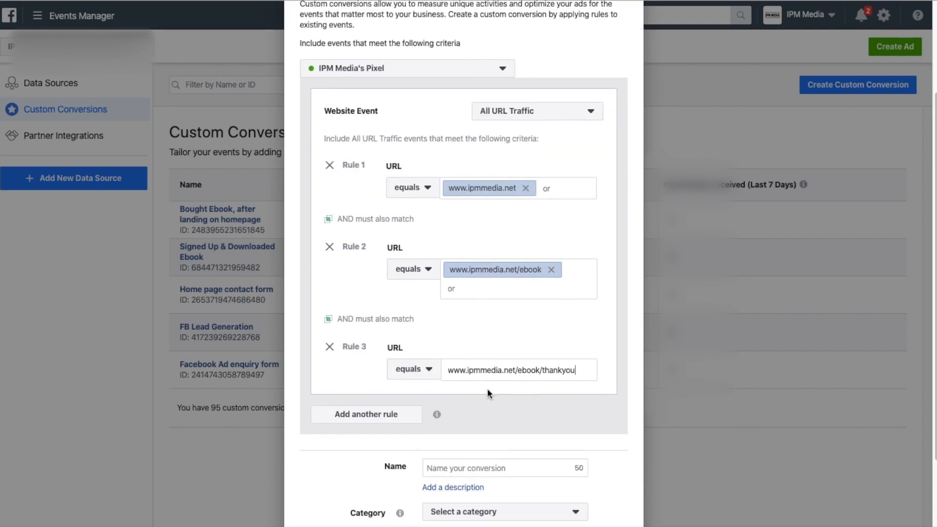
pyautogui.press('Return')
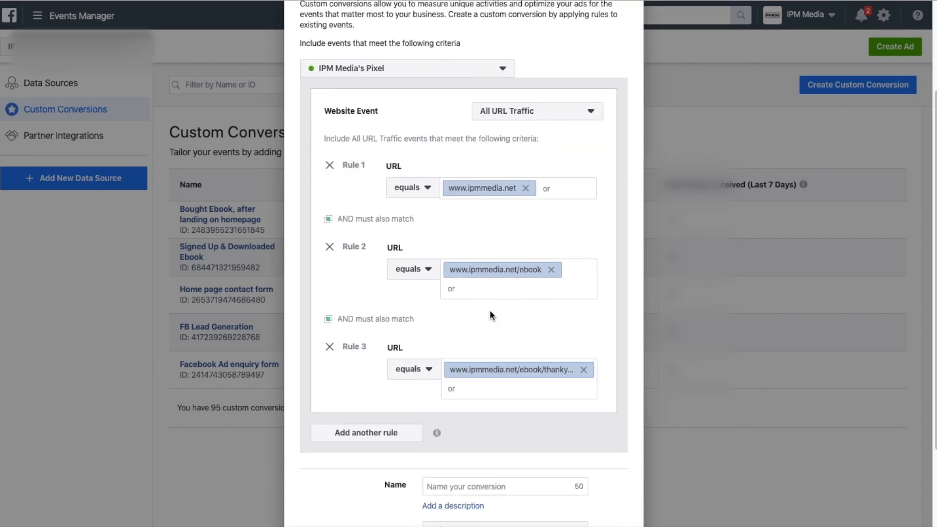
# Name the custom conversion "Bought Ebook"
pyautogui.scroll(1, 505, 305)
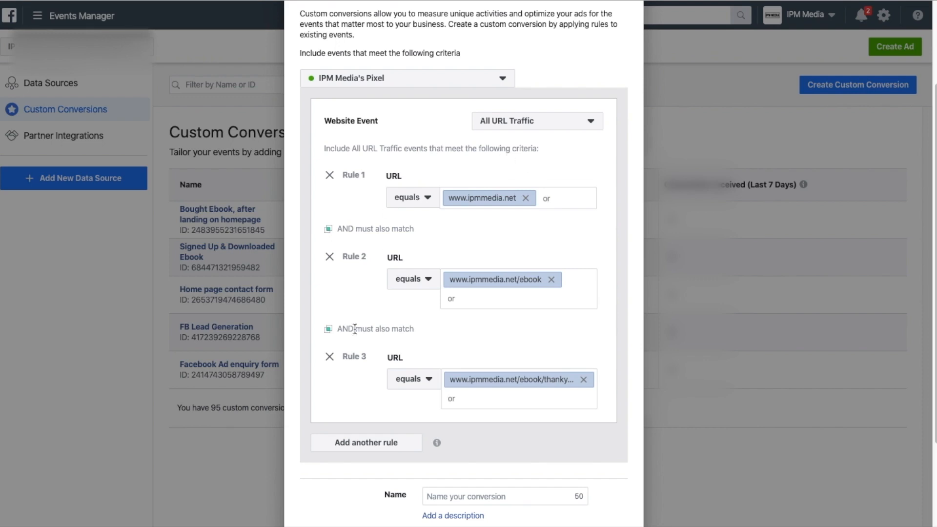
pyautogui.scroll(1, 527, 365)
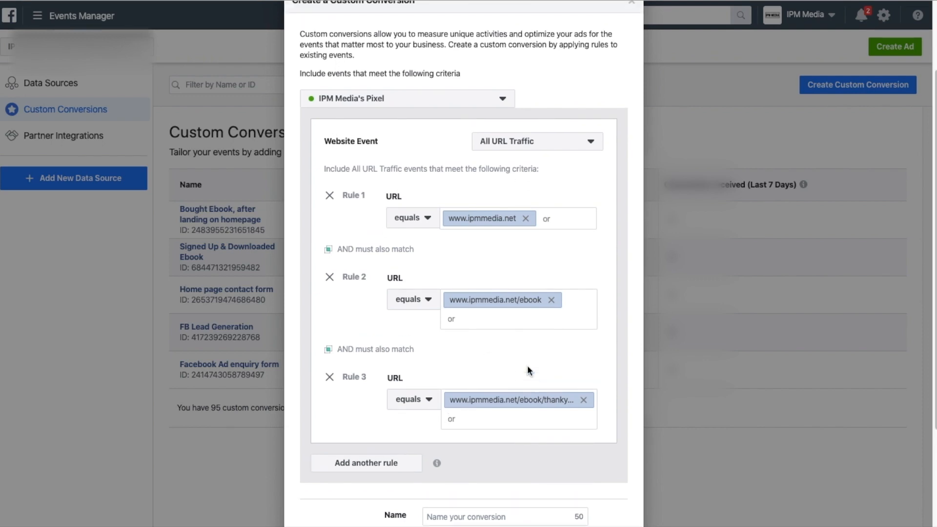
pyautogui.scroll(-3, 527, 365)
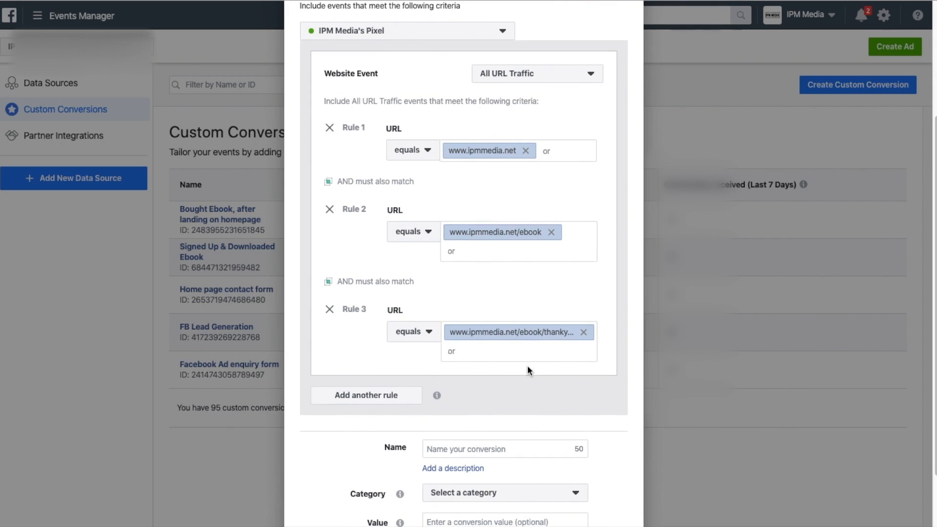
pyautogui.scroll(-1, 527, 365)
pyautogui.click(503, 418)
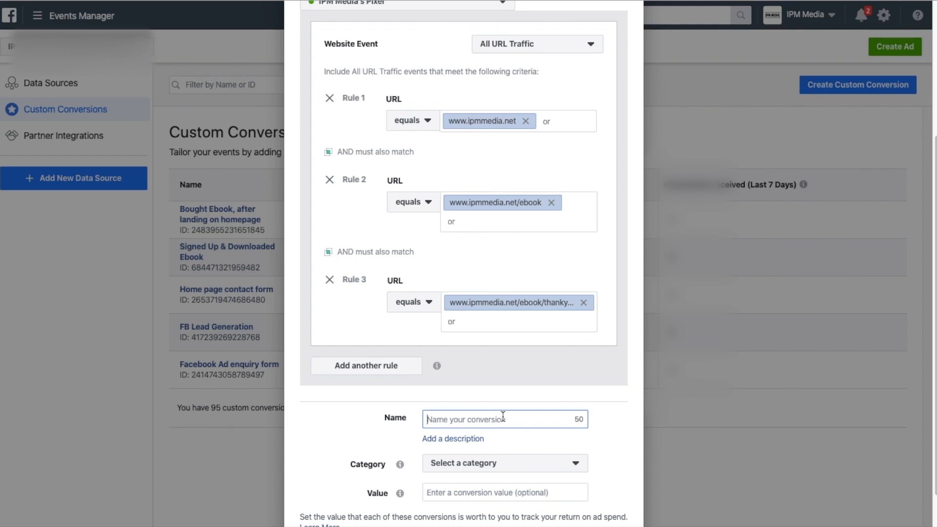
pyautogui.write('Bought Ebook')
# Set the conversion's category to Purchase
pyautogui.scroll(-1, 561, 439)
pyautogui.click(554, 423)
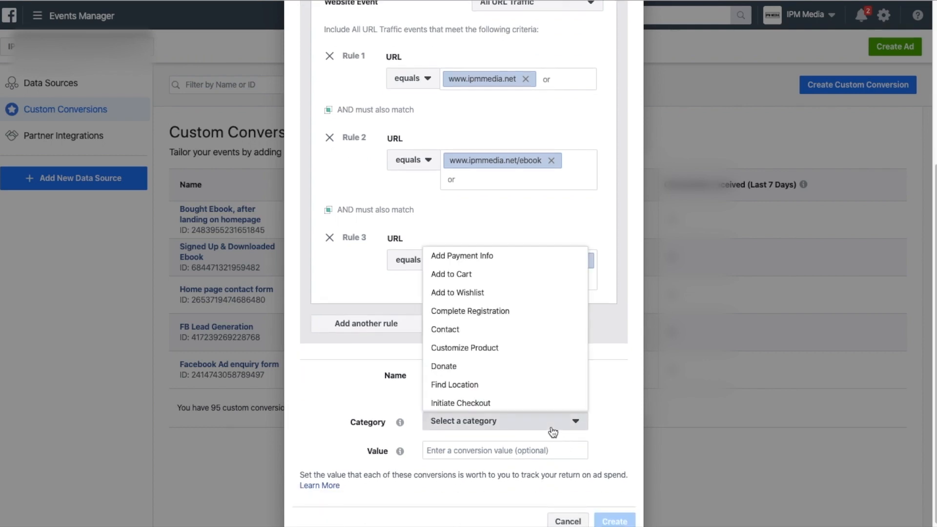
pyautogui.scroll(-3, 565, 373)
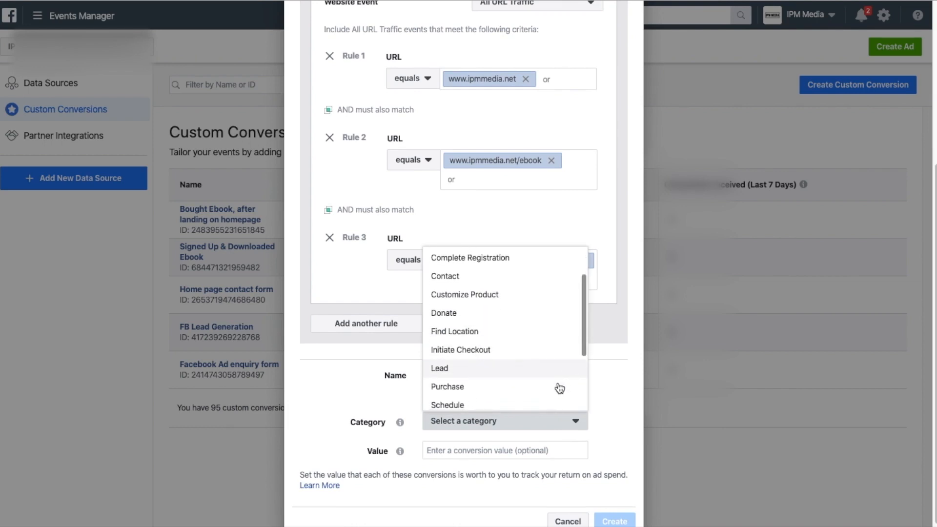
pyautogui.scroll(-3, 557, 393)
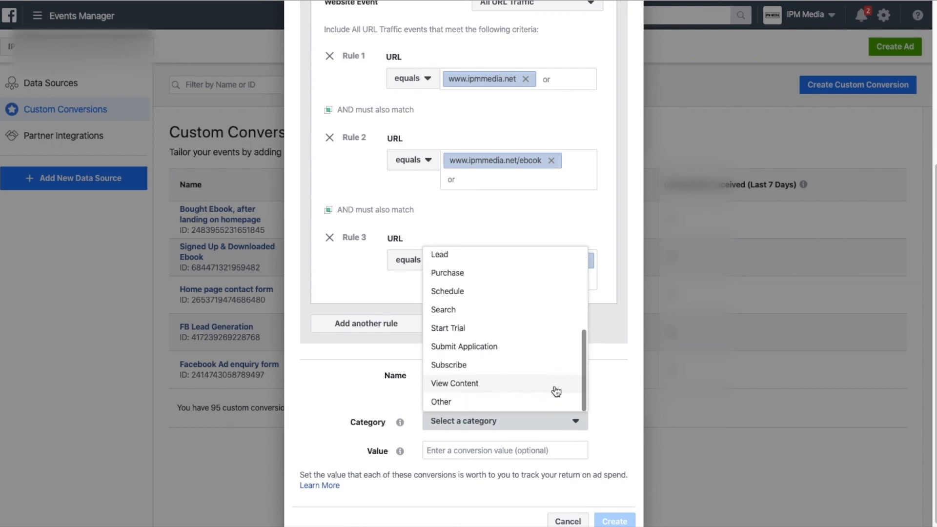
pyautogui.scroll(2, 558, 364)
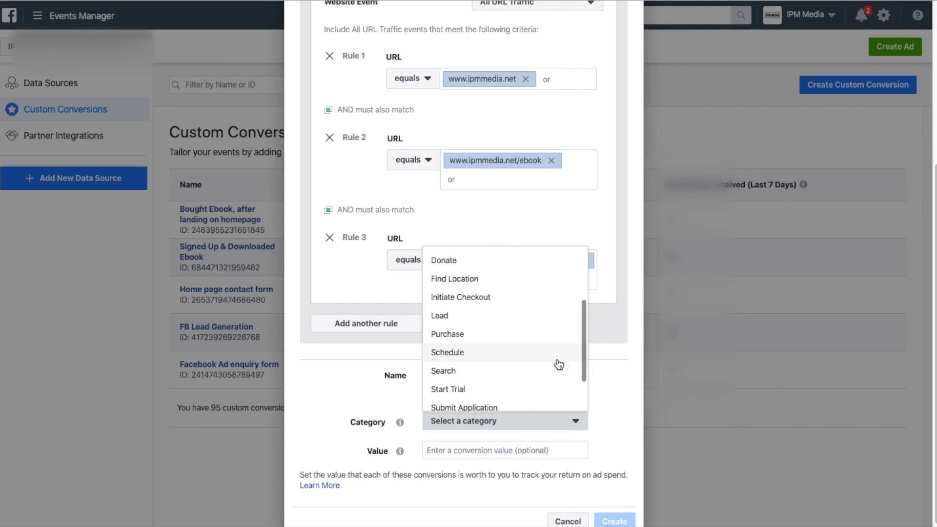
pyautogui.click(550, 349)
# Set the conversion value to 25 and create the custom conversion
pyautogui.scroll(-1, 581, 399)
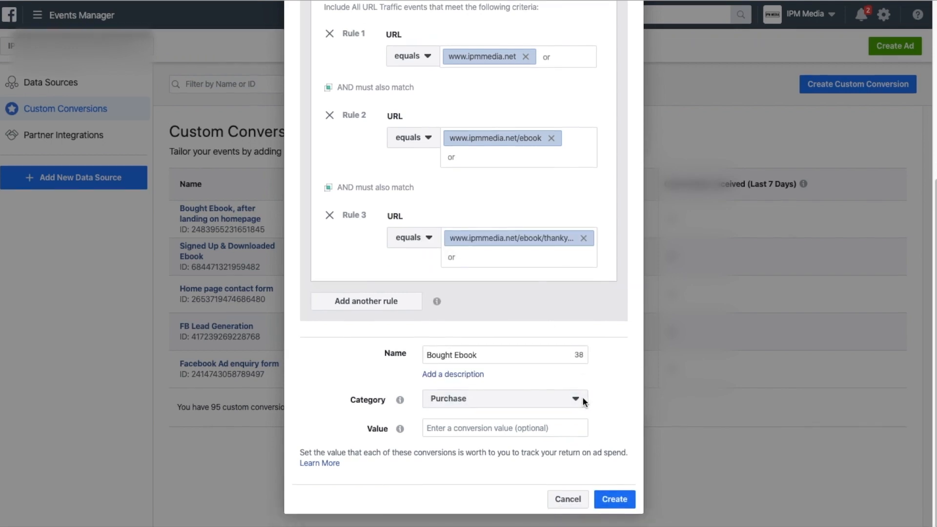
pyautogui.click(561, 428)
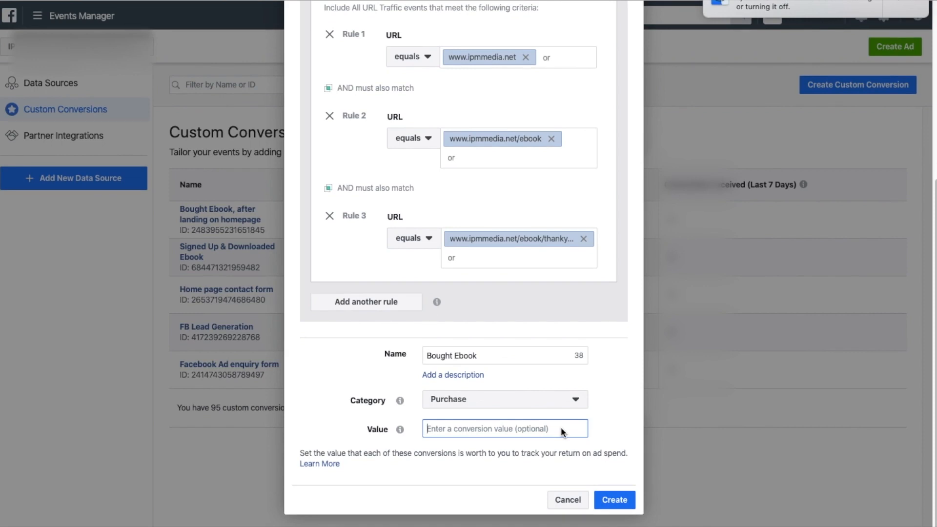
pyautogui.write('25')
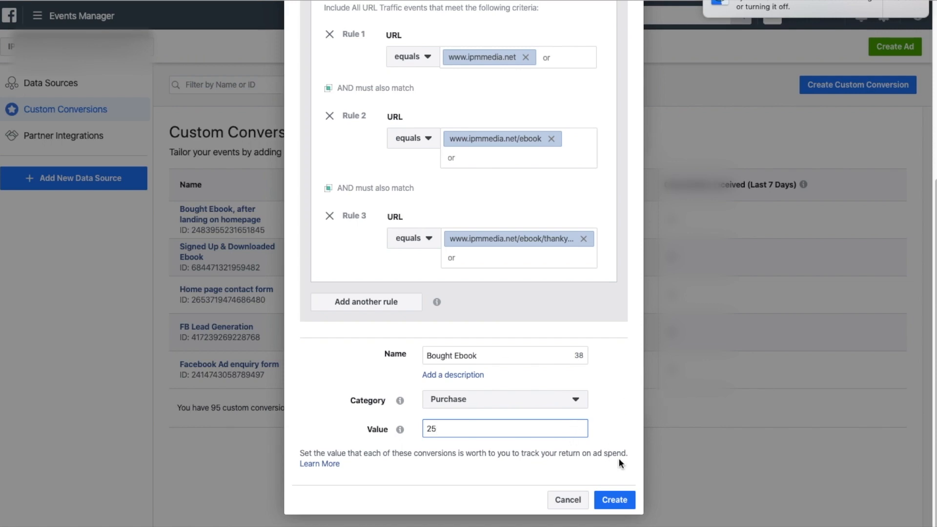
pyautogui.scroll(2, 629, 434)
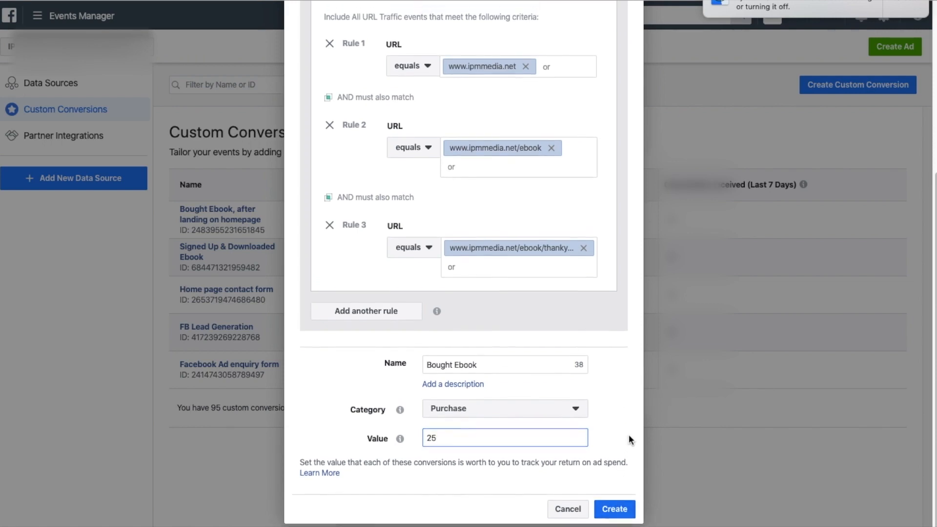
pyautogui.scroll(1, 618, 397)
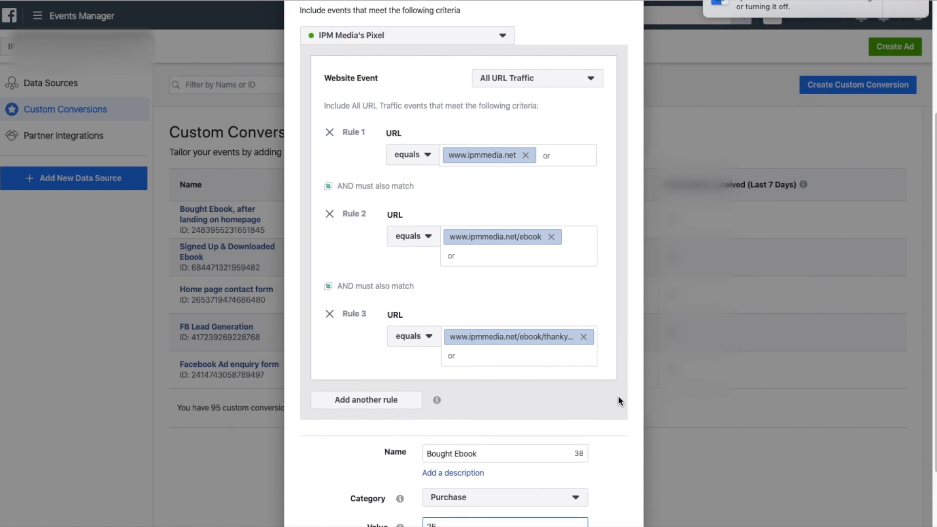
pyautogui.scroll(1, 609, 350)
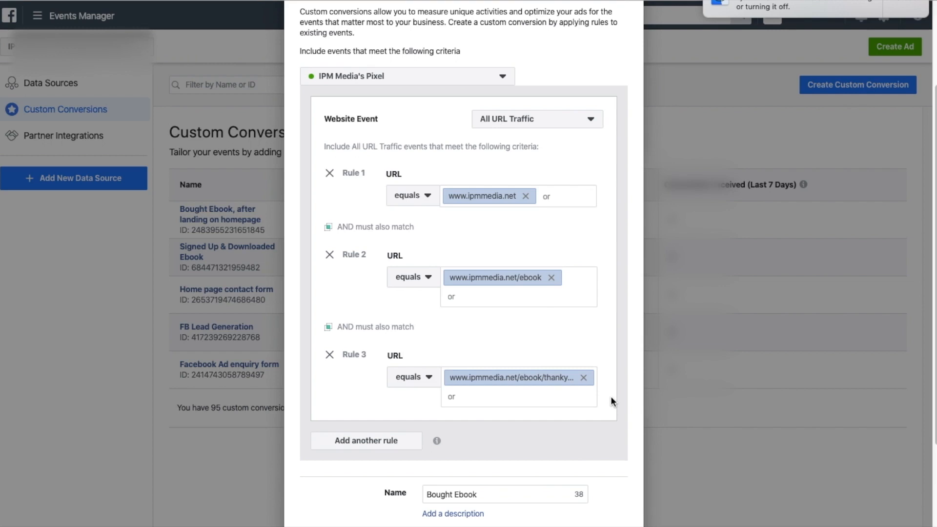
pyautogui.scroll(-1, 611, 398)
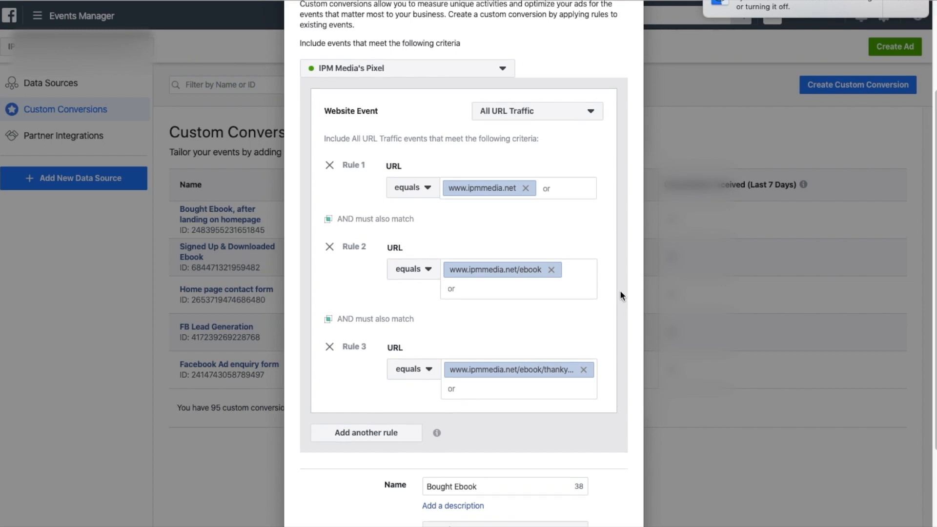
pyautogui.scroll(-3, 620, 290)
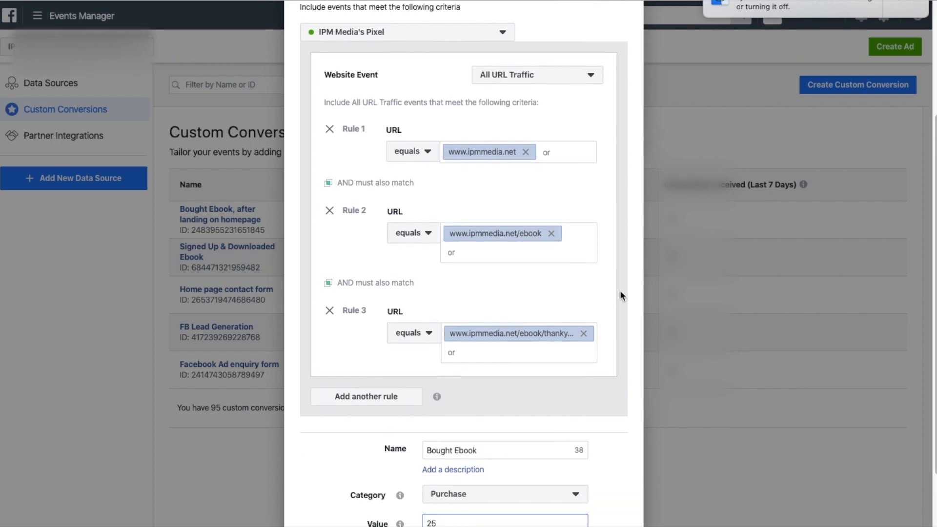
pyautogui.click(629, 506)
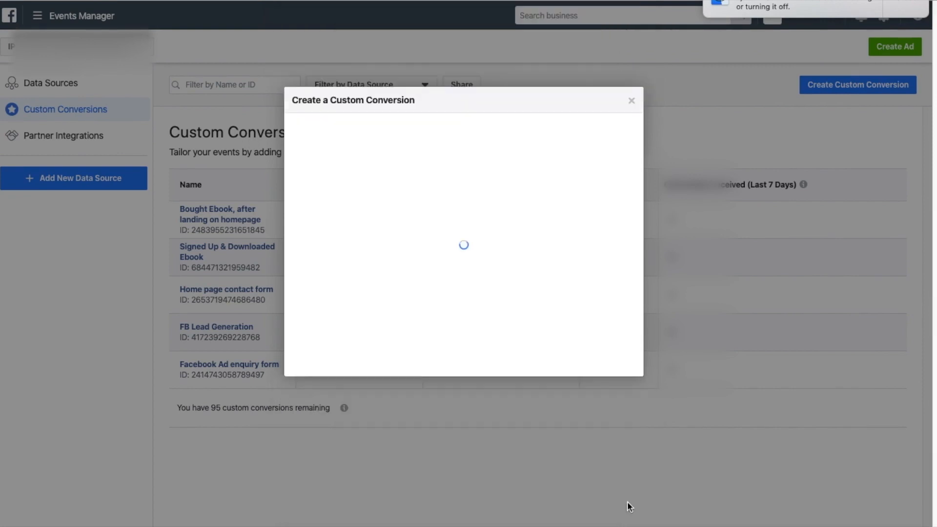